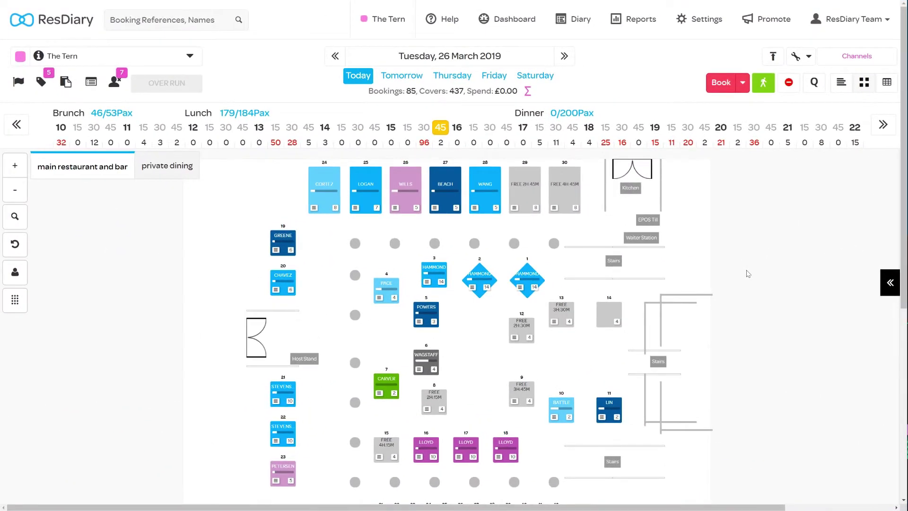
- Open the Table Plan Editor from Settings under Table Management to show the private dining plan
{"action": "left_click", "coordinate": [704, 23]}
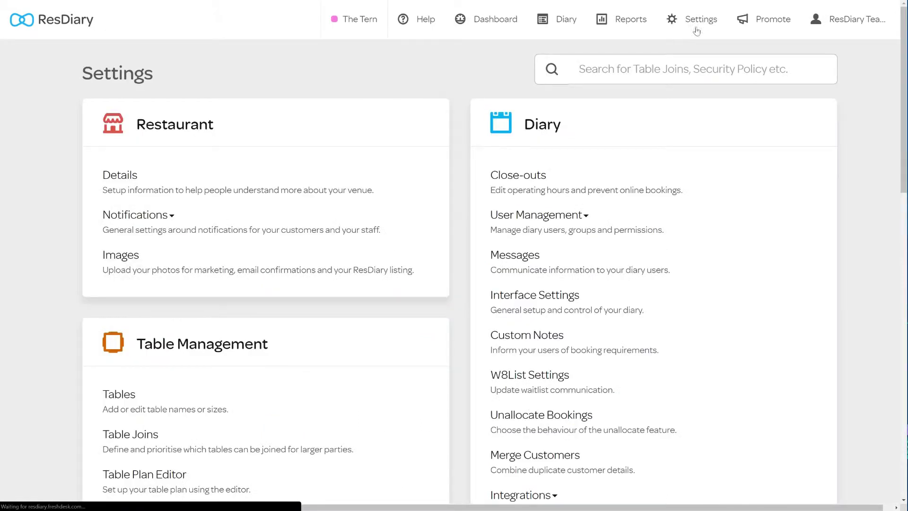
{"action": "scroll", "coordinate": [404, 296], "scroll_direction": "down", "scroll_amount": 4}
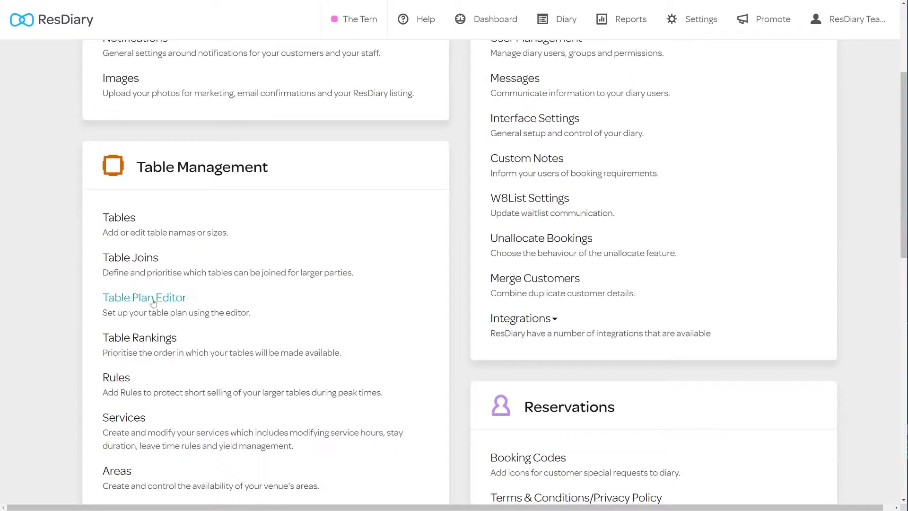
{"action": "left_click", "coordinate": [143, 300]}
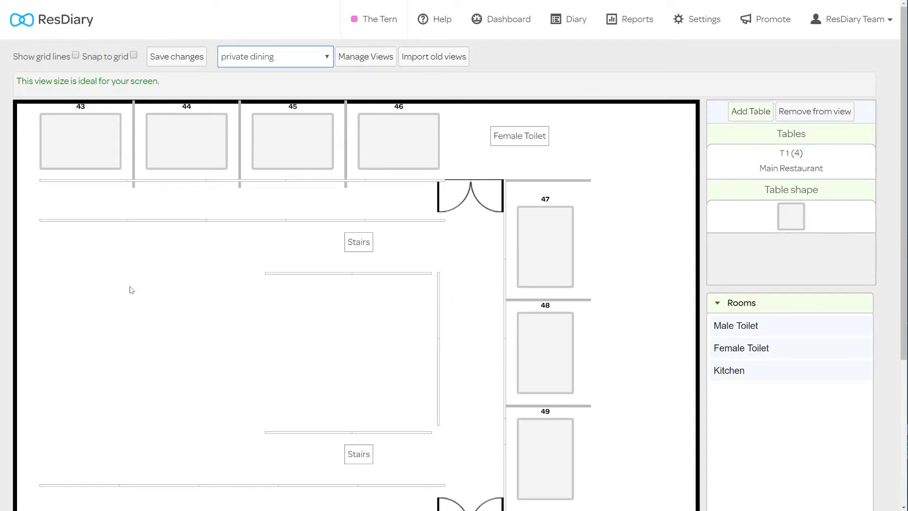
- Turn on grid lines over the private dining floor plan with snapping to the grid
{"action": "left_click", "coordinate": [76, 55]}
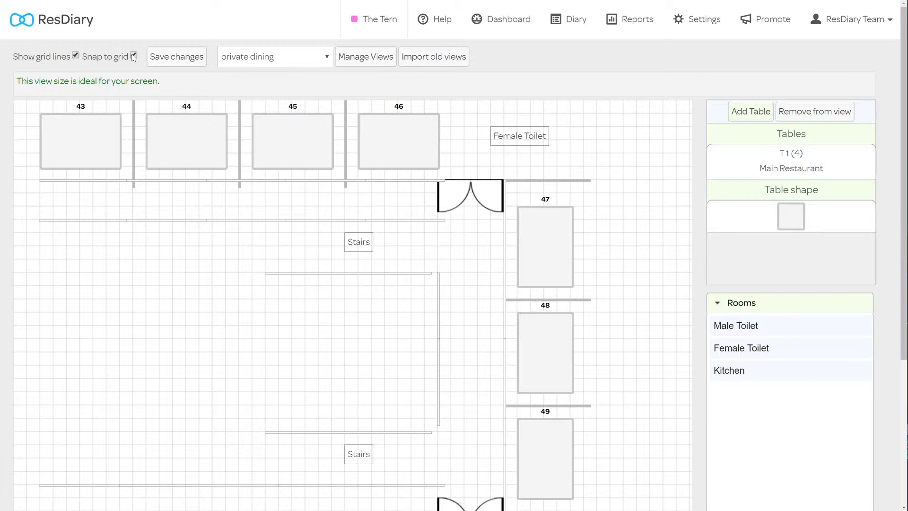
- Browse the floor-plan views list, then open Manage Views showing the five segment views
{"action": "left_click", "coordinate": [278, 64]}
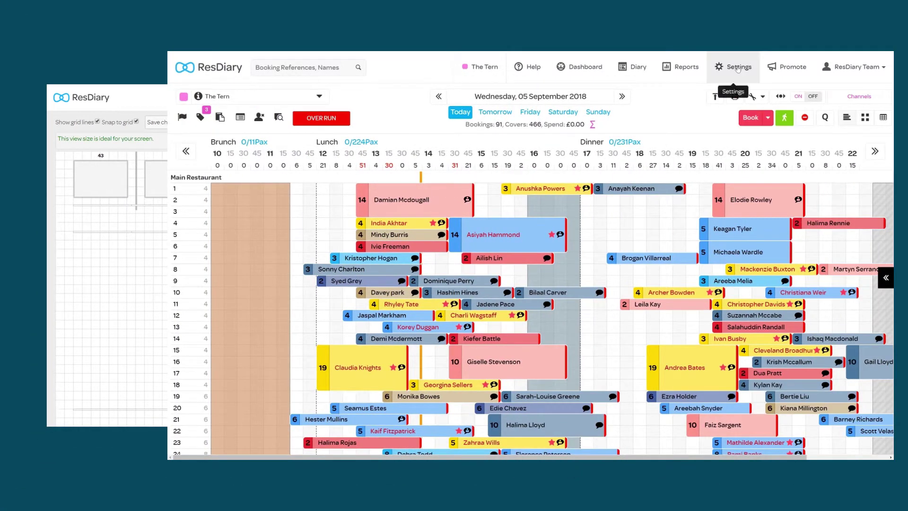
{"action": "left_click", "coordinate": [733, 66]}
{"action": "scroll", "coordinate": [467, 202], "scroll_direction": "down", "scroll_amount": 5}
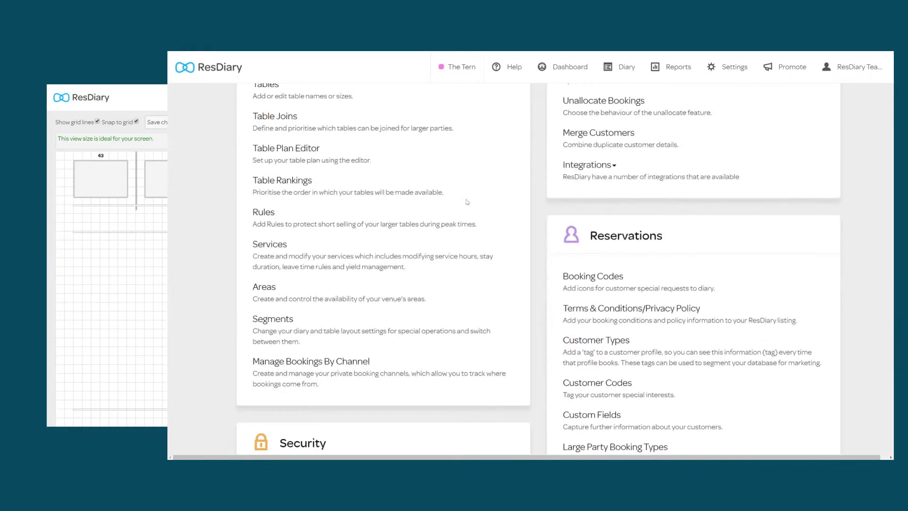
{"action": "left_click", "coordinate": [276, 325]}
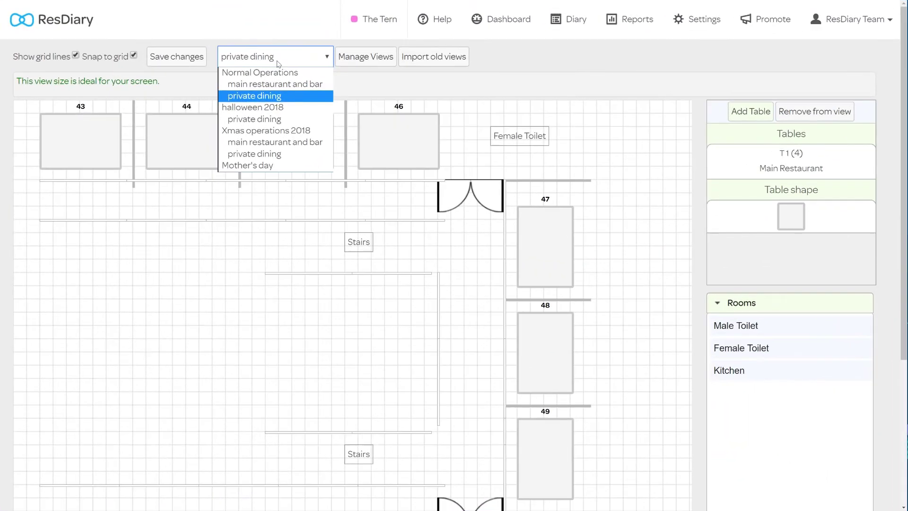
{"action": "left_click", "coordinate": [364, 61]}
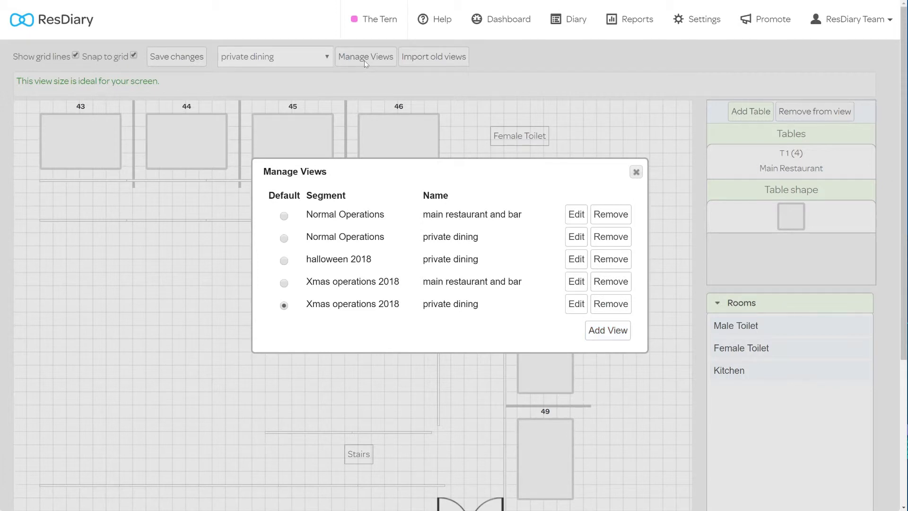
- Add a Mother's day segment view named 'main restaurant and bar' and load it
{"action": "left_click", "coordinate": [607, 330]}
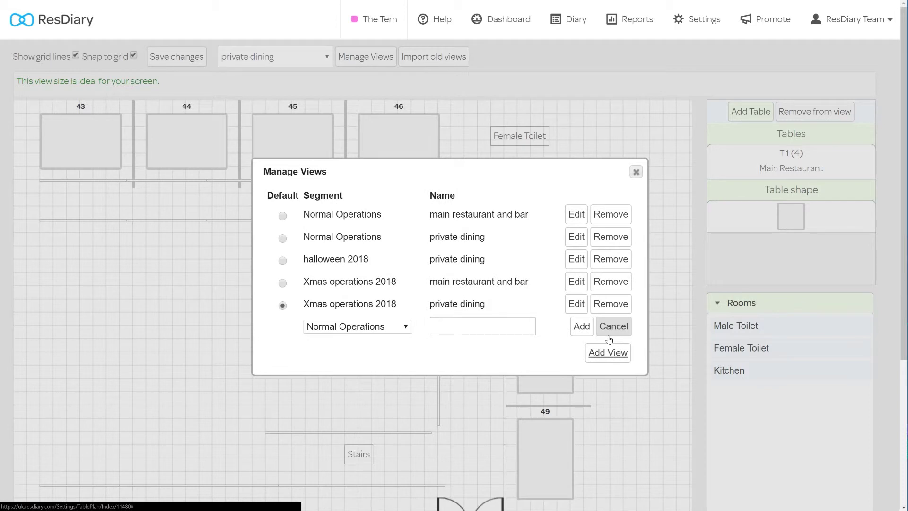
{"action": "left_click", "coordinate": [372, 327]}
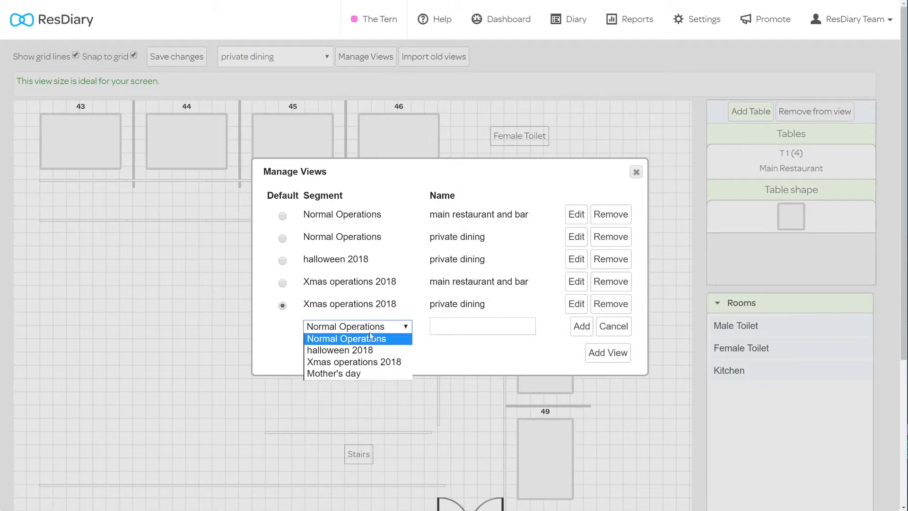
{"action": "left_click", "coordinate": [348, 376]}
{"action": "left_click", "coordinate": [473, 326]}
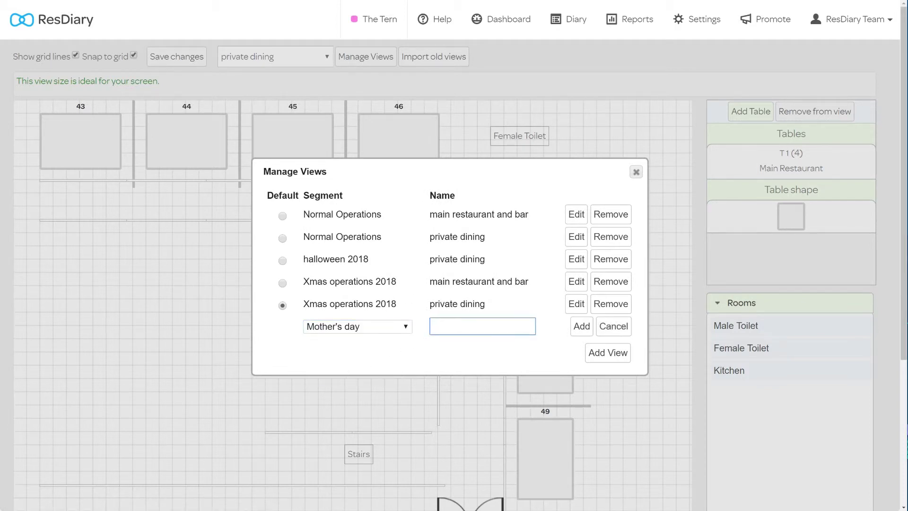
{"action": "type", "text": "main restaurant and bar"}
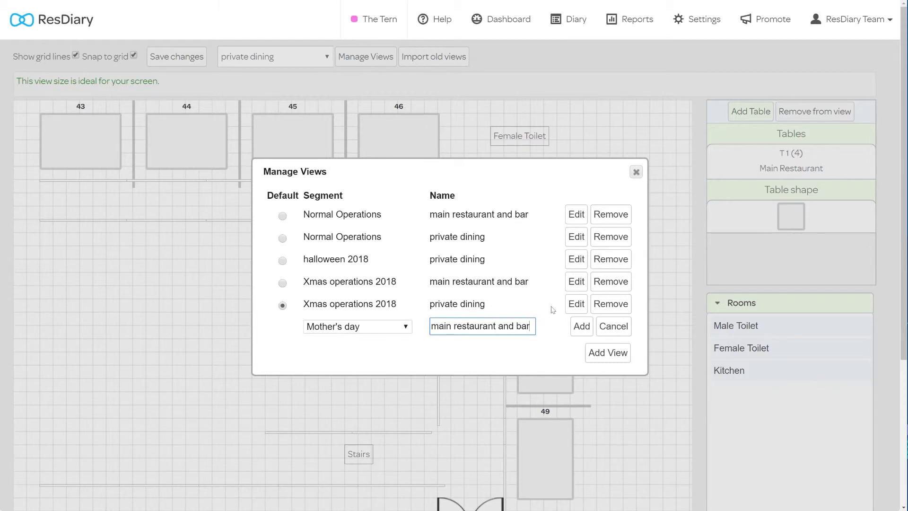
{"action": "left_click", "coordinate": [581, 326]}
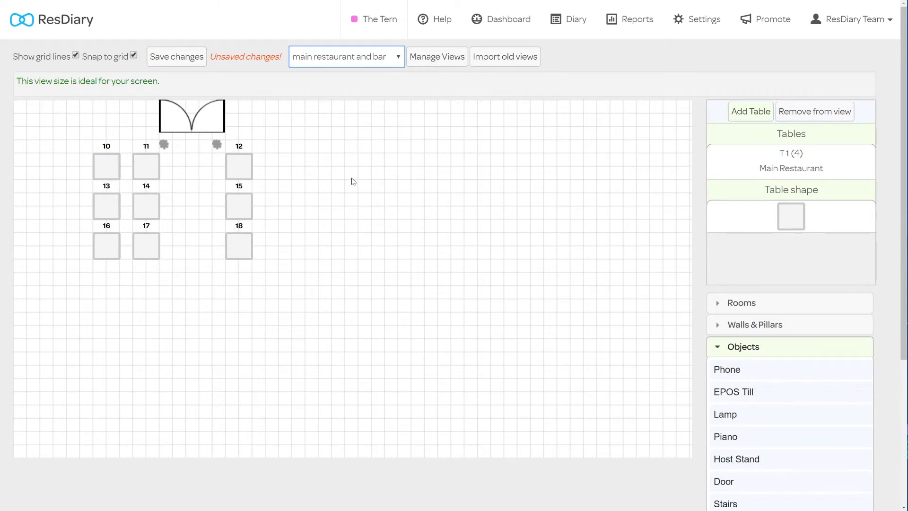
{"action": "mouse_move", "coordinate": [241, 166]}
{"action": "left_mouse_down"}
{"action": "mouse_move", "coordinate": [464, 175]}
{"action": "mouse_move", "coordinate": [762, 168]}
{"action": "mouse_move", "coordinate": [640, 194]}
{"action": "mouse_move", "coordinate": [283, 181]}
{"action": "mouse_move", "coordinate": [250, 168]}
{"action": "left_mouse_up"}
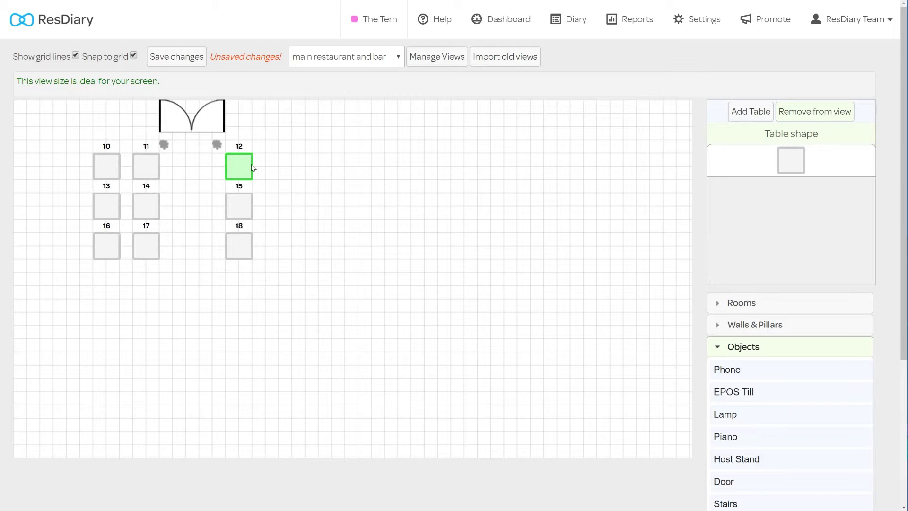
{"action": "left_click", "coordinate": [299, 168]}
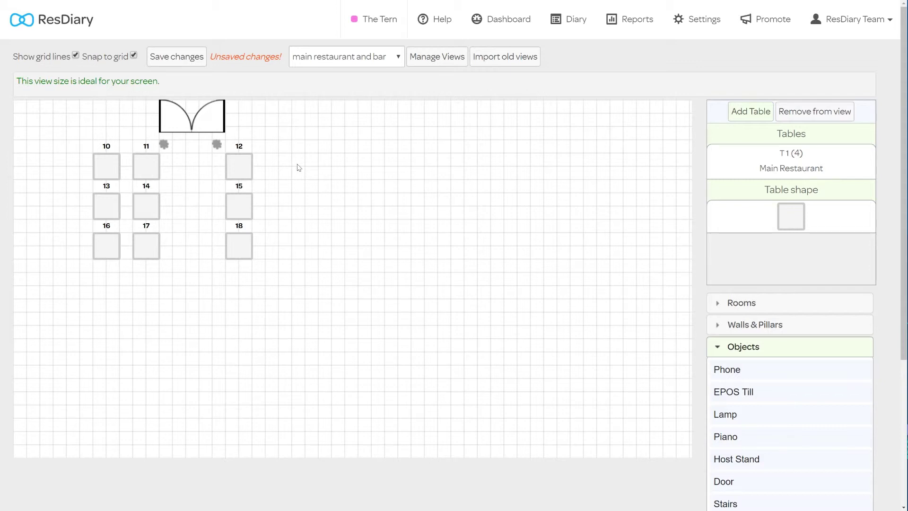
- Place T 19 as a wide rectangle below tables 16 and 17; select the object beside table 12
{"action": "left_click", "coordinate": [744, 160]}
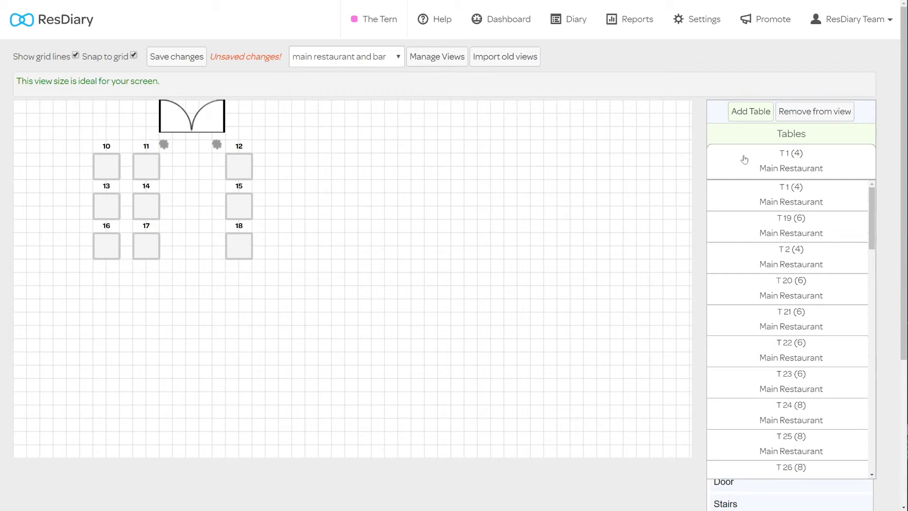
{"action": "left_click", "coordinate": [760, 226]}
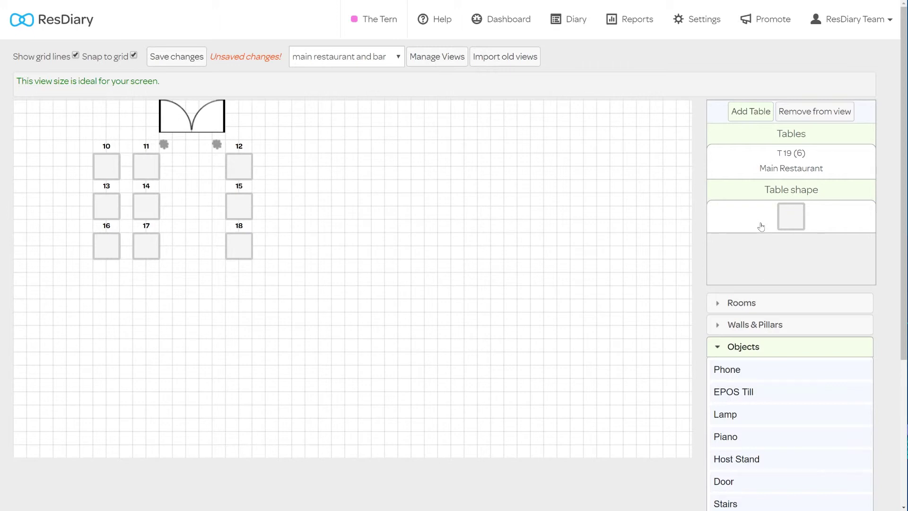
{"action": "left_click", "coordinate": [760, 226]}
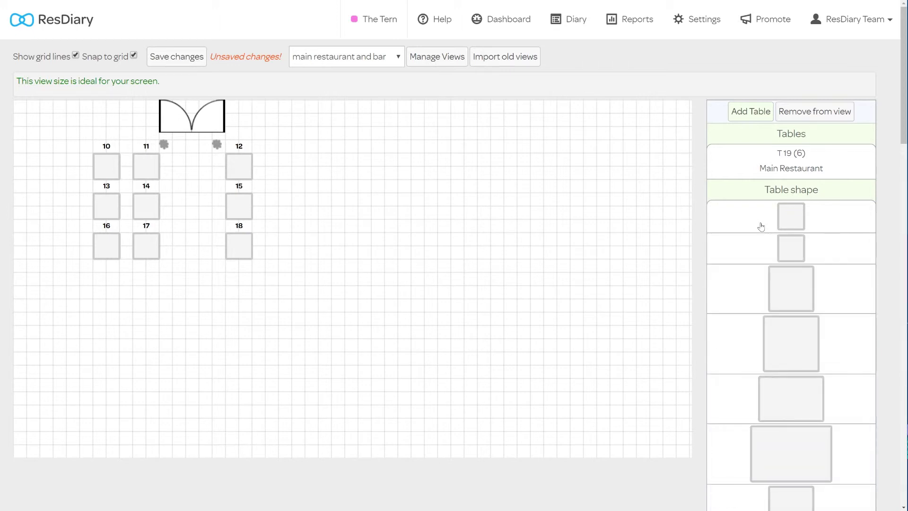
{"action": "left_click", "coordinate": [773, 391]}
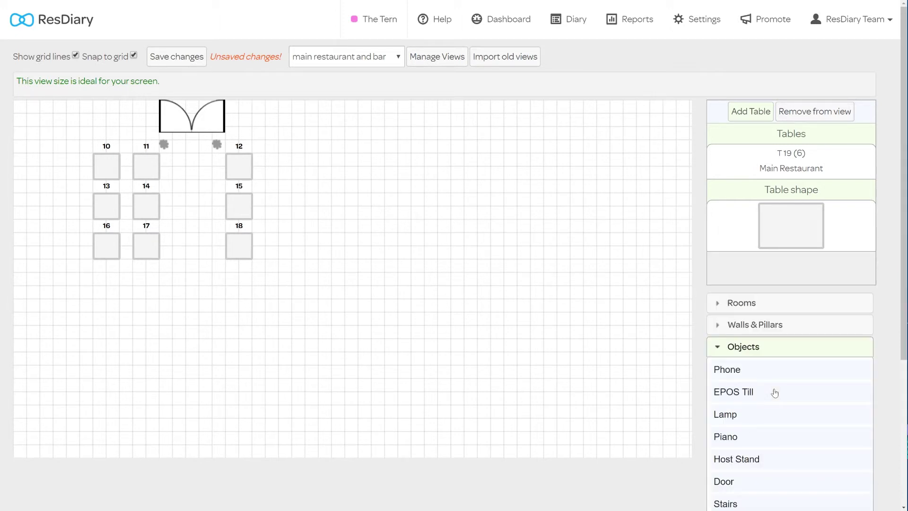
{"action": "left_click", "coordinate": [750, 114]}
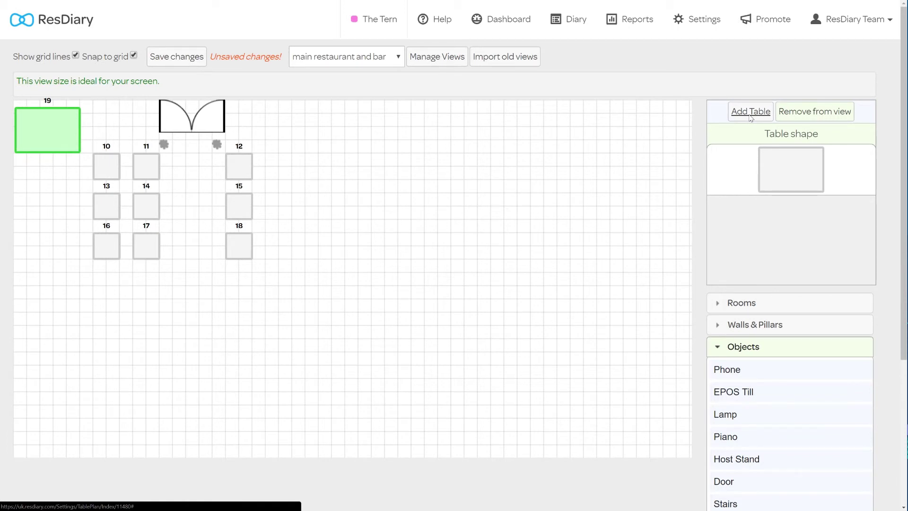
{"action": "left_click_drag", "start_coordinate": [44, 135], "coordinate": [135, 316]}
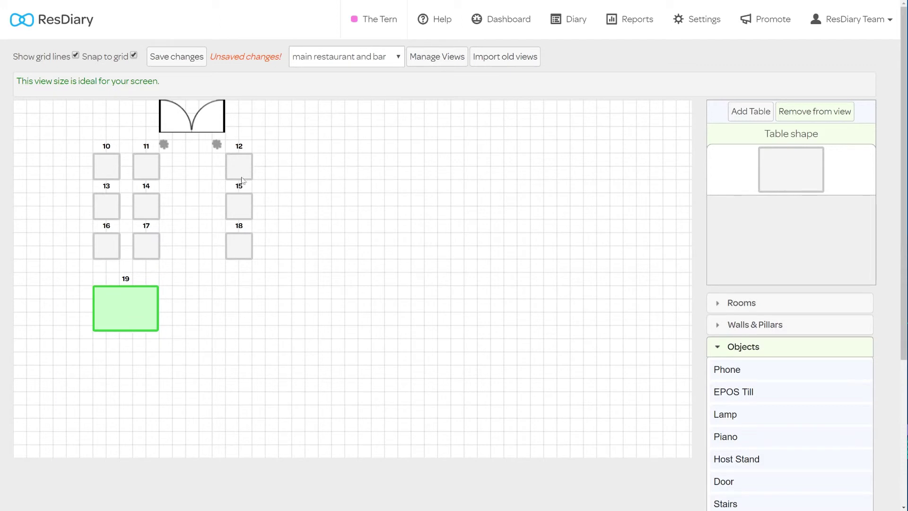
{"action": "left_click", "coordinate": [218, 146]}
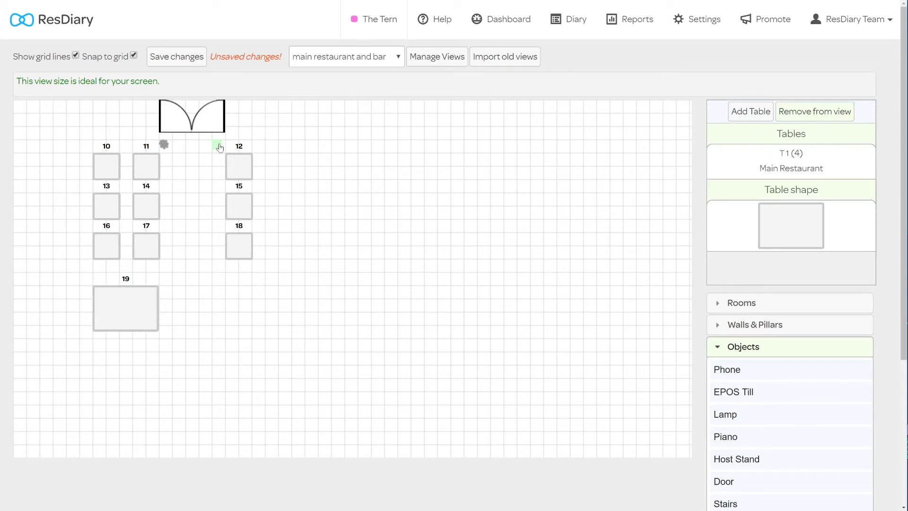
- Remove the object beside table 12, make table 19 a tall rectangle, and add a phone
{"action": "left_click", "coordinate": [799, 117]}
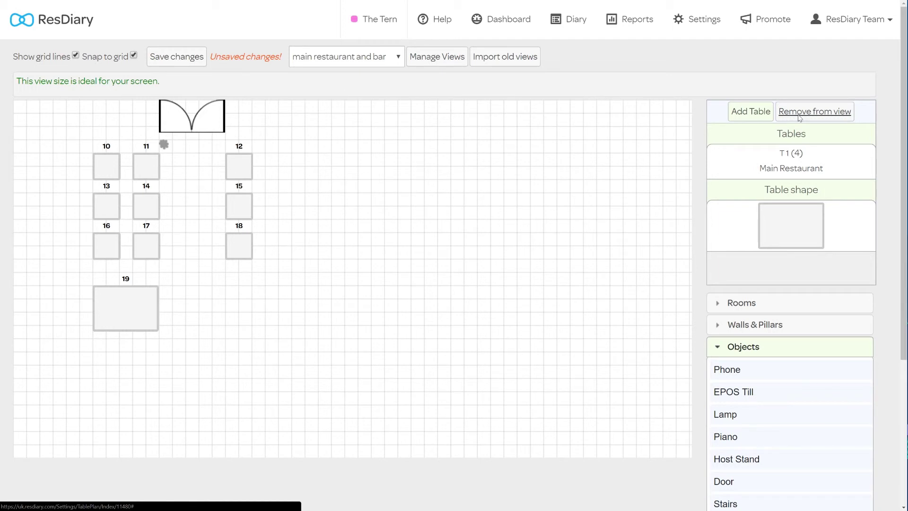
{"action": "left_click", "coordinate": [129, 300]}
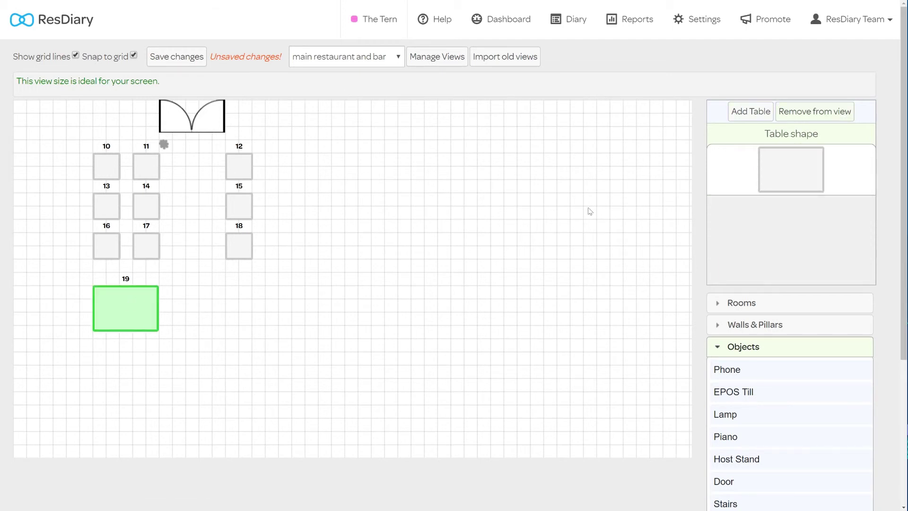
{"action": "left_click", "coordinate": [775, 171]}
{"action": "scroll", "coordinate": [818, 344], "scroll_direction": "down", "scroll_amount": 3}
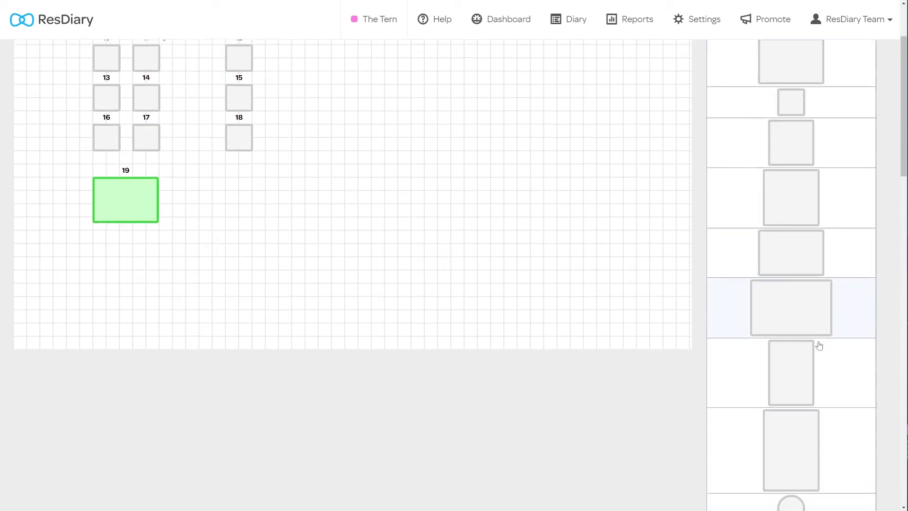
{"action": "left_click", "coordinate": [818, 345]}
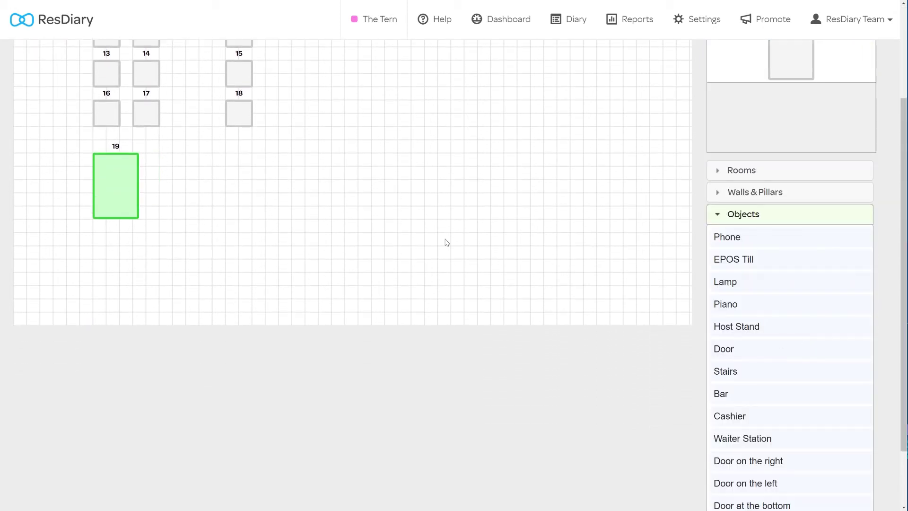
{"action": "scroll", "coordinate": [445, 241], "scroll_direction": "up", "scroll_amount": 3}
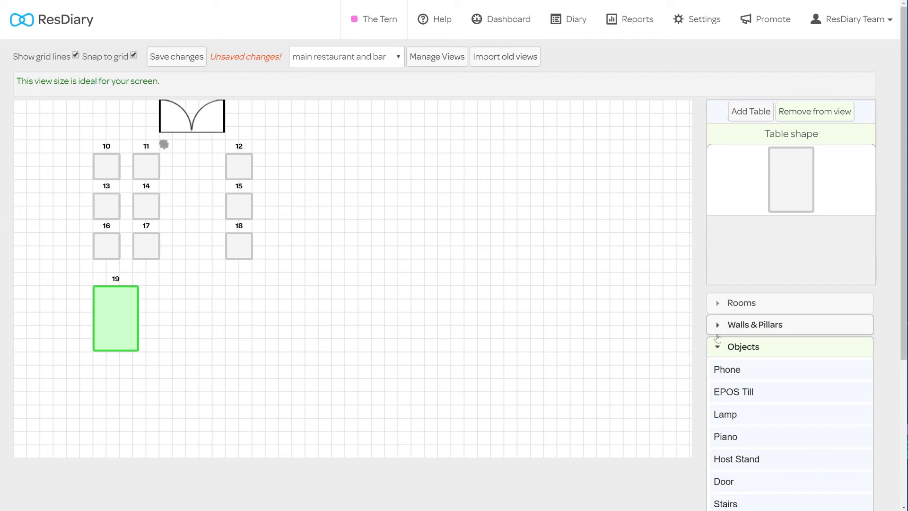
{"action": "left_click_drag", "start_coordinate": [727, 371], "coordinate": [158, 160]}
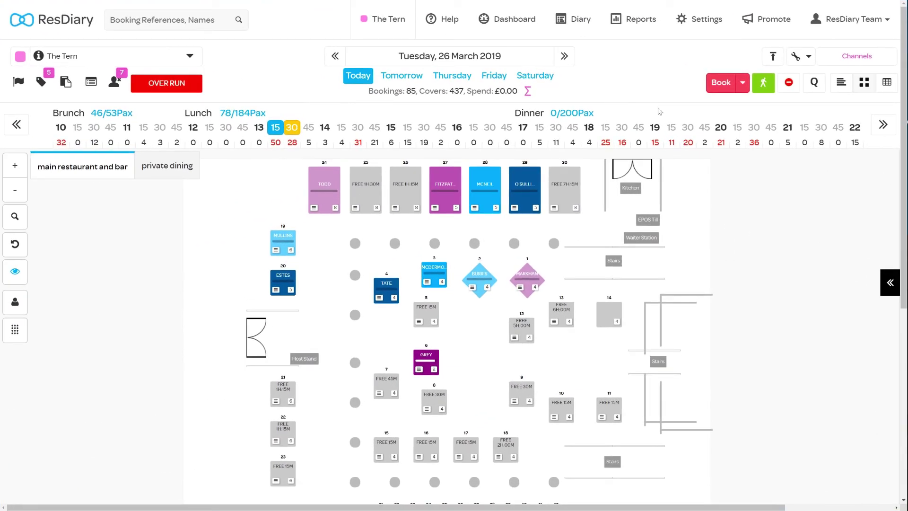
- Show the Help panel with Knowledge Base, New Ticket and walkthrough options
{"action": "left_click", "coordinate": [456, 19]}
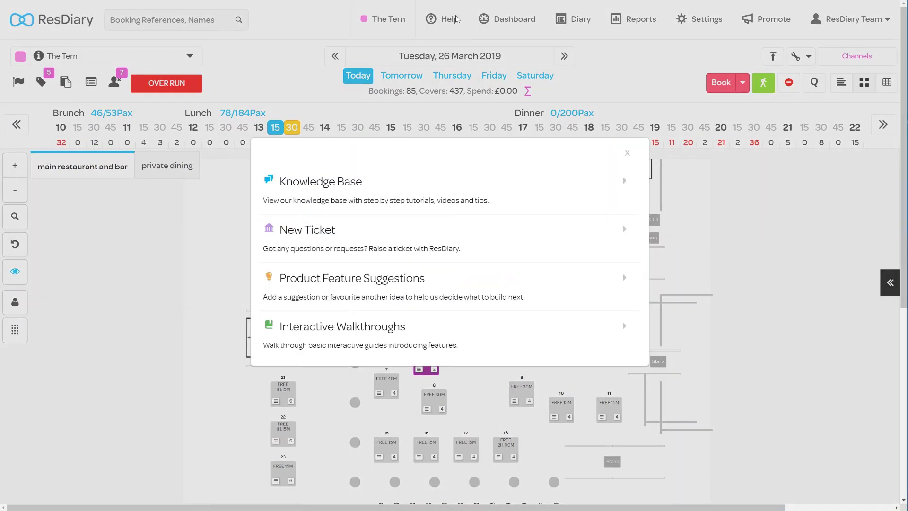